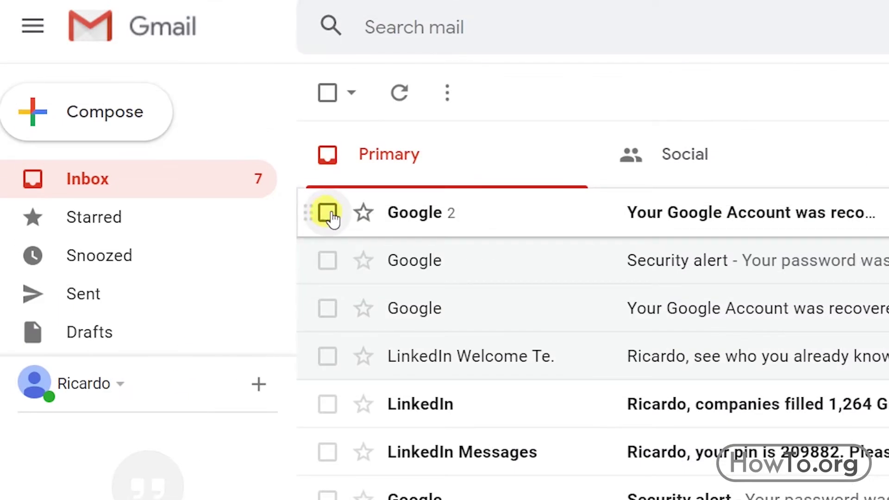
- Move the Google account-recovery conversation from the inbox to Trash
{"action": "left_click", "coordinate": [328, 213]}
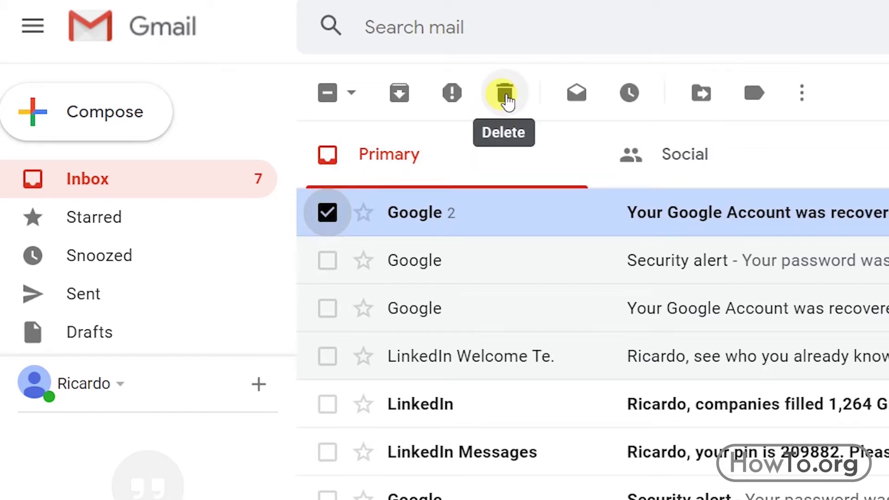
{"action": "left_click", "coordinate": [505, 94]}
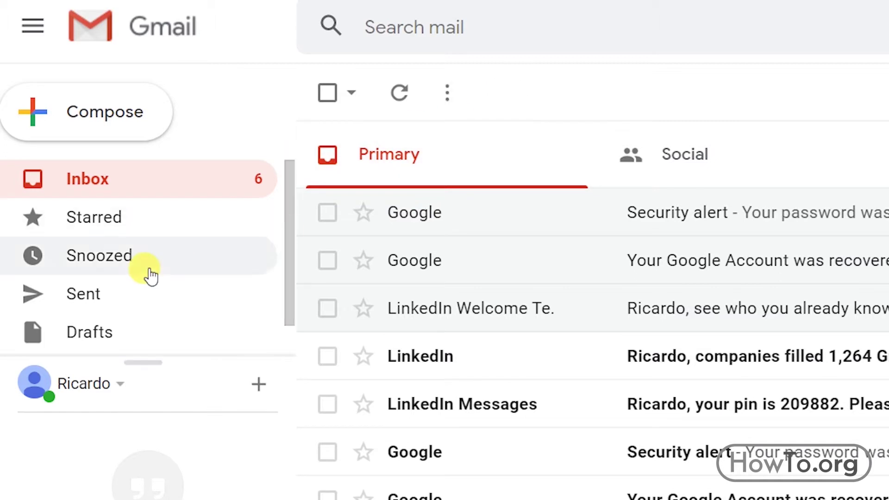
{"action": "left_click_drag", "start_coordinate": [287, 235], "coordinate": [287, 267]}
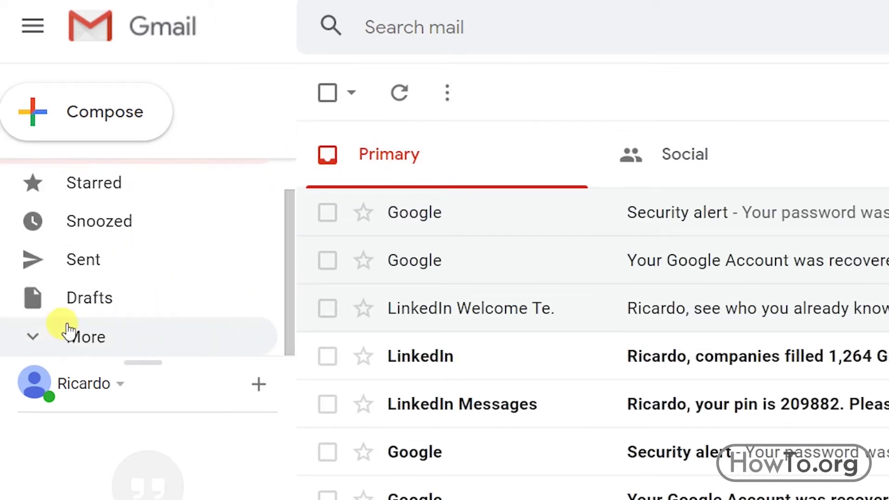
- Open the Trash folder from the expanded More section of the sidebar
{"action": "left_click", "coordinate": [39, 342]}
{"action": "left_click_drag", "start_coordinate": [289, 219], "coordinate": [291, 312]}
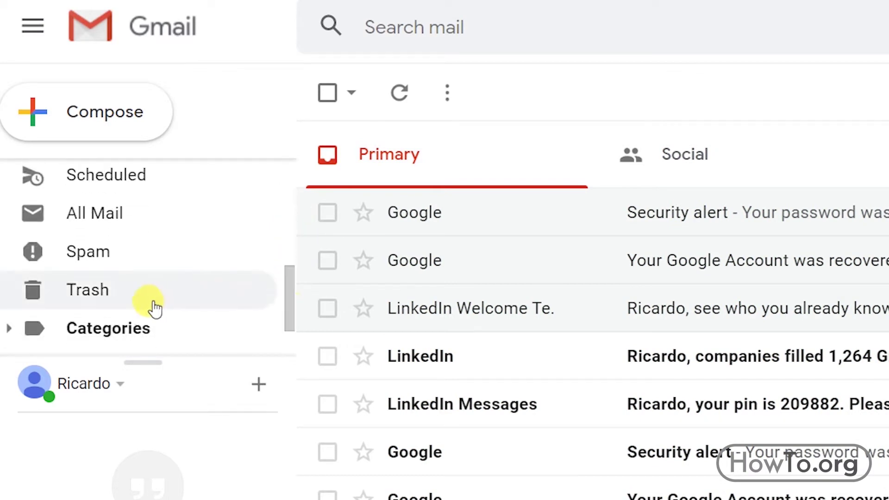
{"action": "left_click", "coordinate": [113, 292]}
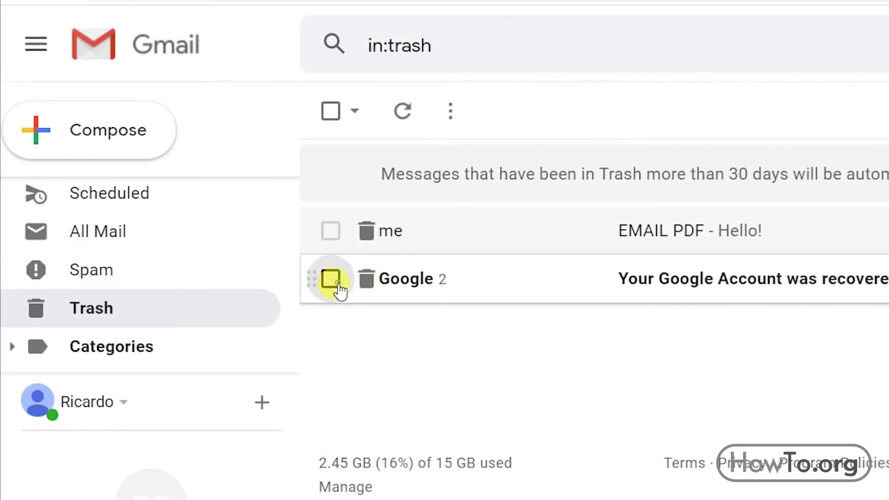
- Delete the Google conversation forever from Trash, then go back to the inbox
{"action": "left_click", "coordinate": [331, 279]}
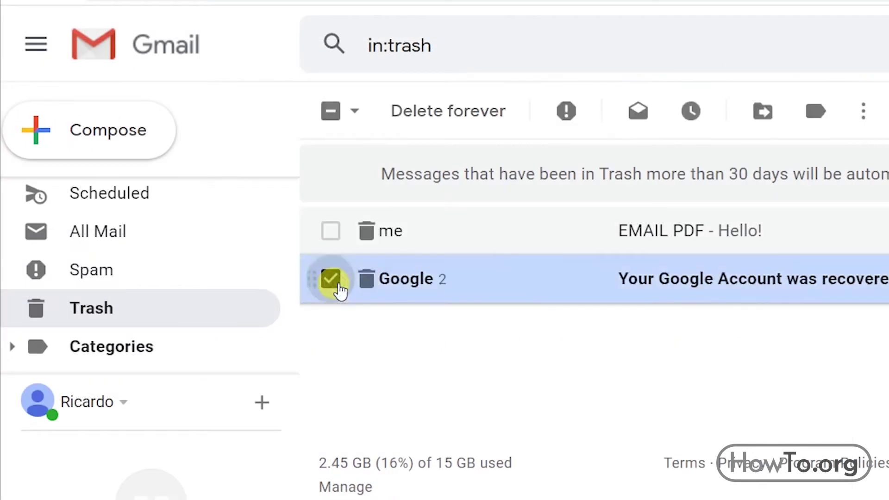
{"action": "left_click", "coordinate": [469, 121]}
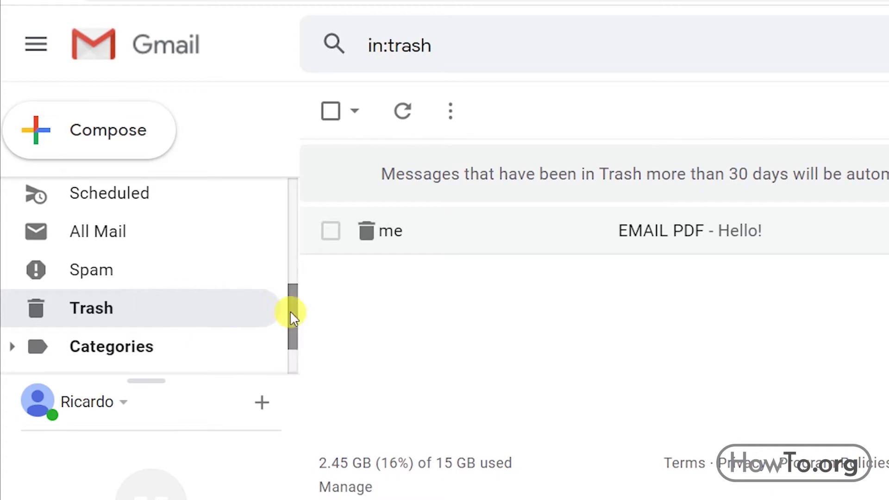
{"action": "left_click_drag", "start_coordinate": [290, 310], "coordinate": [297, 206]}
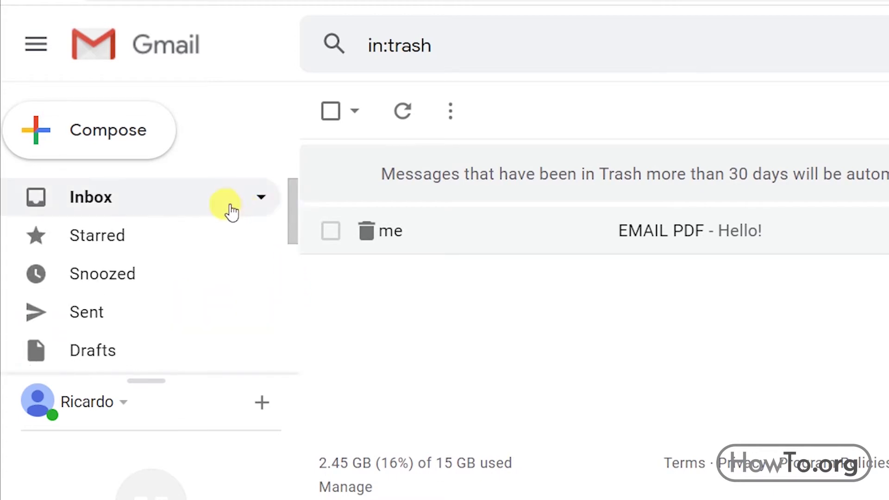
{"action": "left_click", "coordinate": [231, 210]}
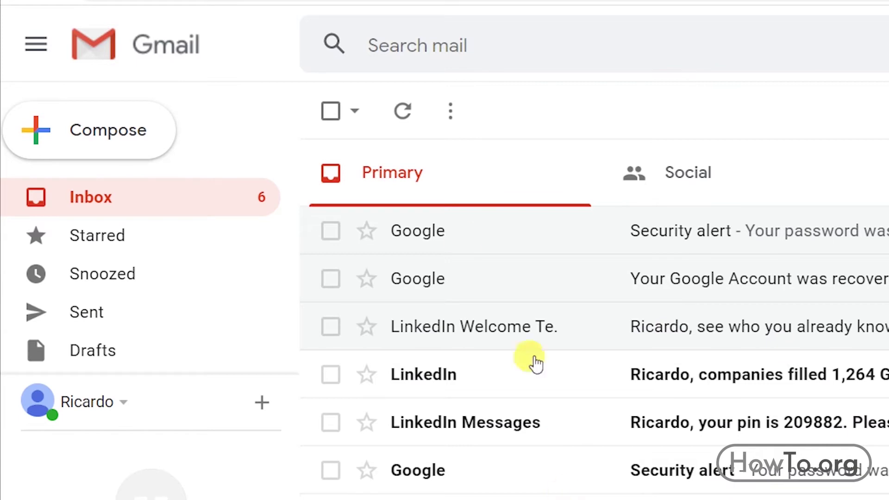
- Select all Primary inbox messages and move them to Trash
{"action": "left_click", "coordinate": [330, 113]}
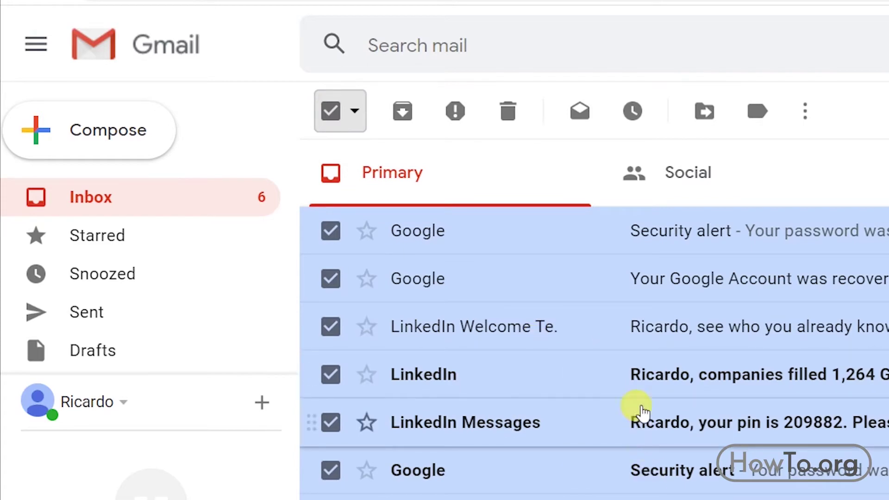
{"action": "left_click", "coordinate": [517, 119]}
{"action": "left_click_drag", "start_coordinate": [293, 224], "coordinate": [294, 264]}
- Open the Trash folder to see the trashed inbox messages
{"action": "left_click", "coordinate": [37, 363]}
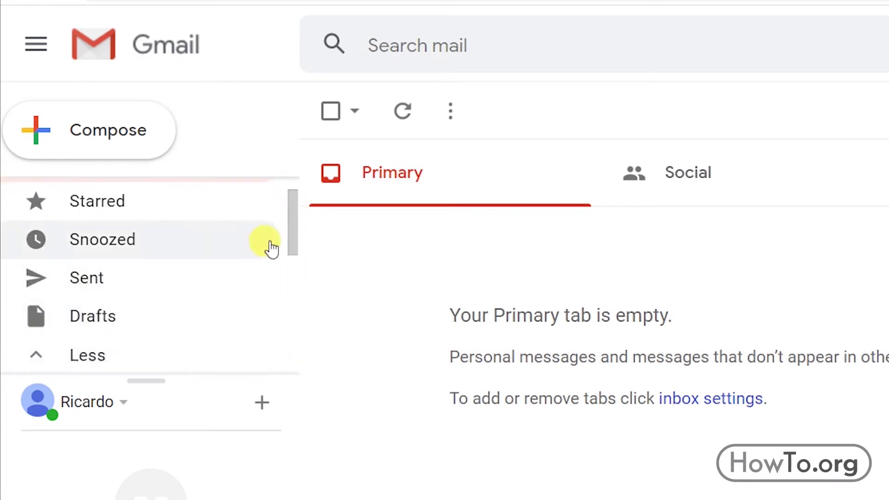
{"action": "scroll", "coordinate": [292, 282], "scroll_direction": "down", "scroll_amount": 7}
{"action": "left_click", "coordinate": [100, 260]}
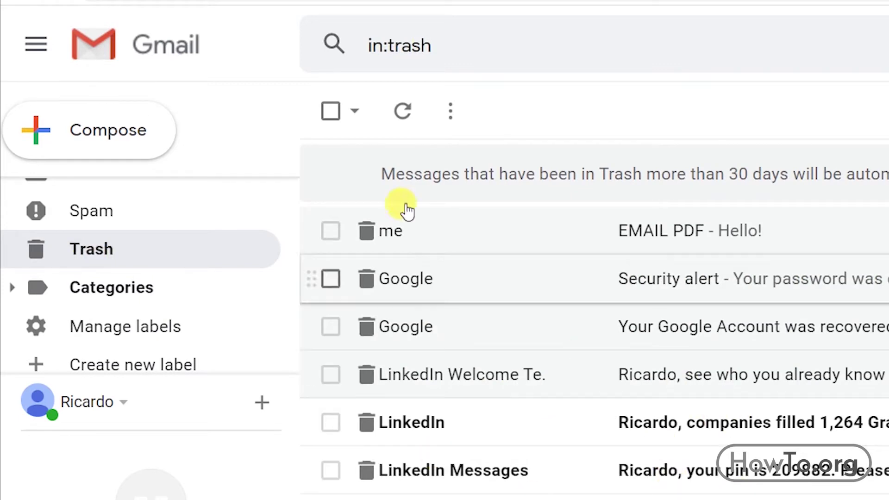
- Select the EMAIL PDF message and delete it
{"action": "left_click", "coordinate": [331, 111]}
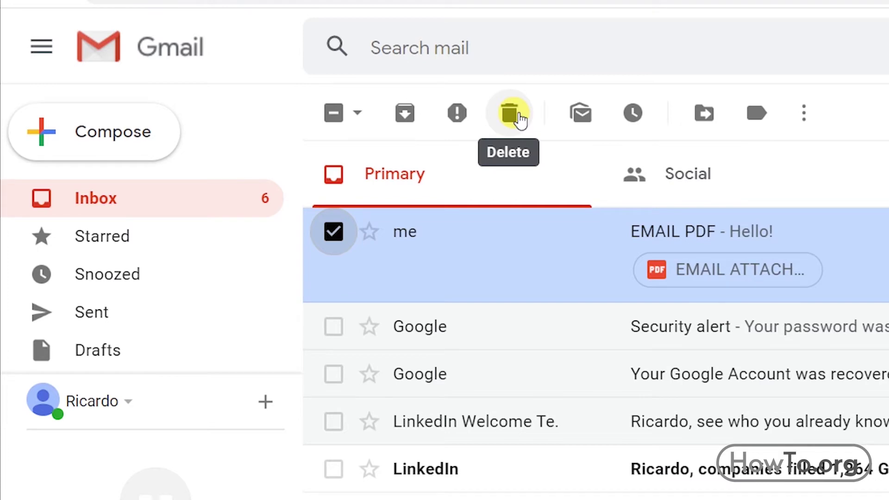
{"action": "left_click", "coordinate": [521, 120]}
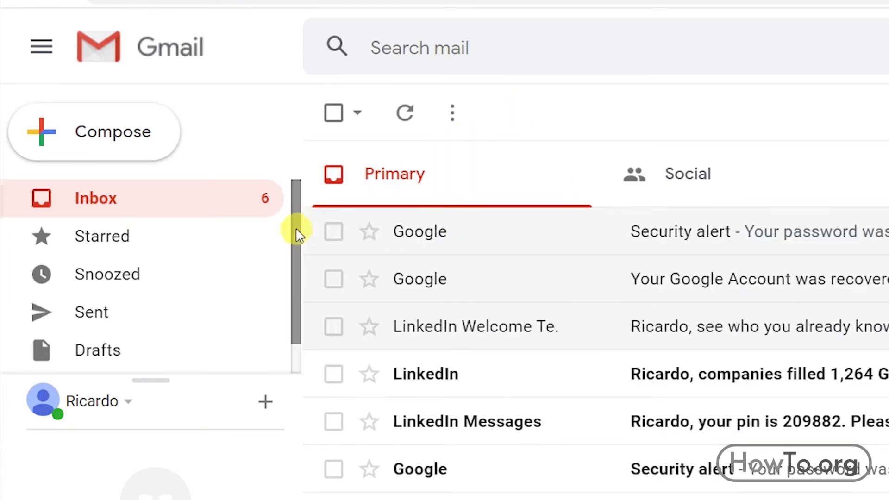
{"action": "scroll", "coordinate": [295, 254], "scroll_direction": "down", "scroll_amount": 1}
- Open Trash, now holding only the EMAIL PDF conversation
{"action": "left_click", "coordinate": [79, 353]}
{"action": "scroll", "coordinate": [299, 264], "scroll_direction": "down", "scroll_amount": 2}
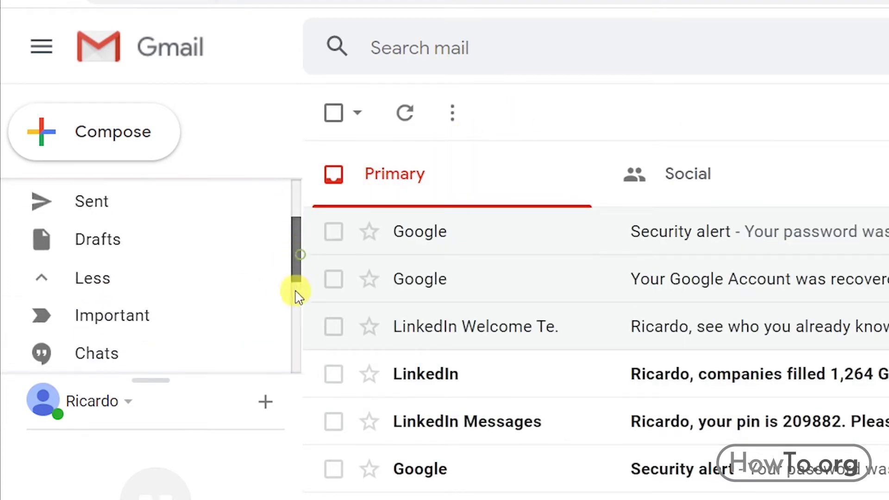
{"action": "scroll", "coordinate": [296, 296], "scroll_direction": "down", "scroll_amount": 4}
{"action": "left_click", "coordinate": [129, 248]}
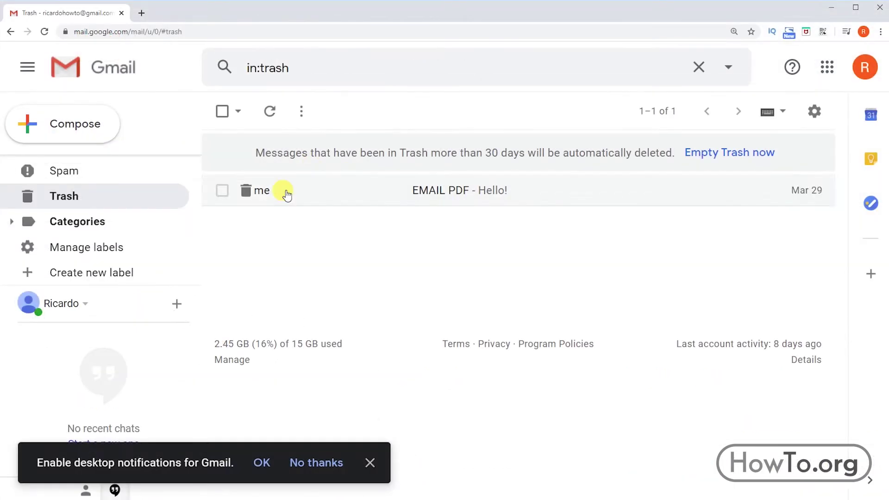
- Move the EMAIL PDF message from Trash to Inbox and view it in the inbox
{"action": "left_click", "coordinate": [223, 190]}
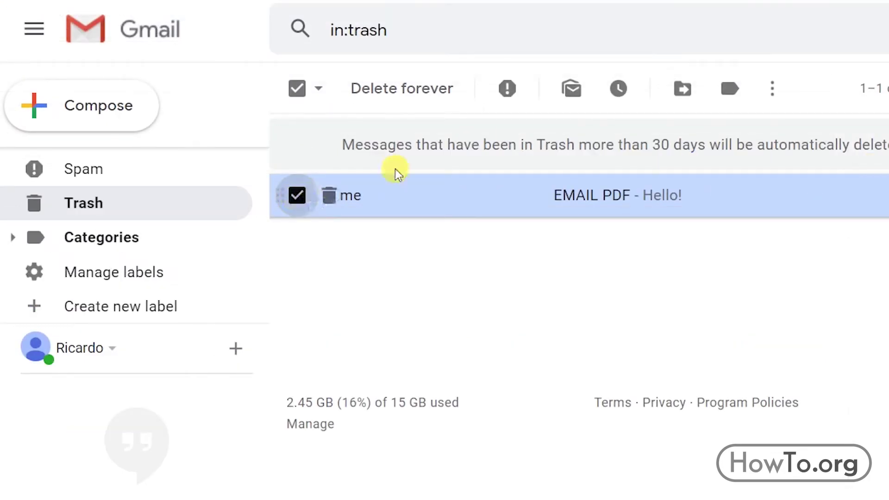
{"action": "left_click", "coordinate": [685, 91]}
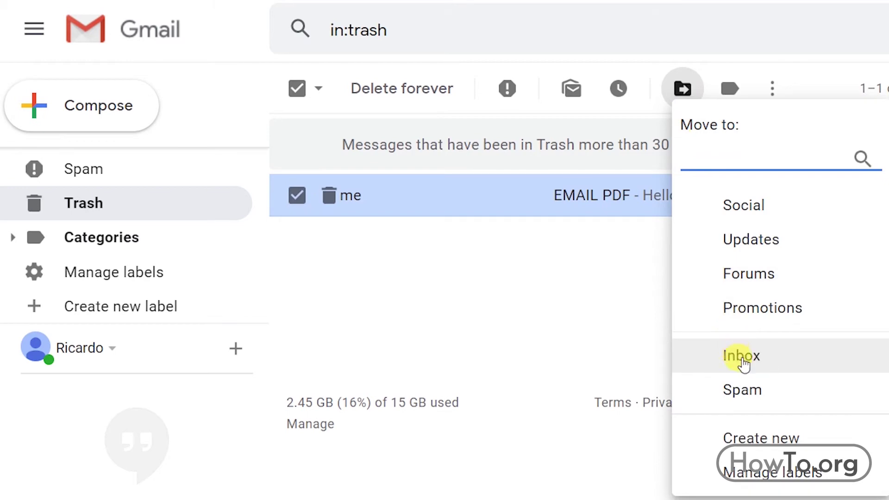
{"action": "left_click", "coordinate": [741, 354]}
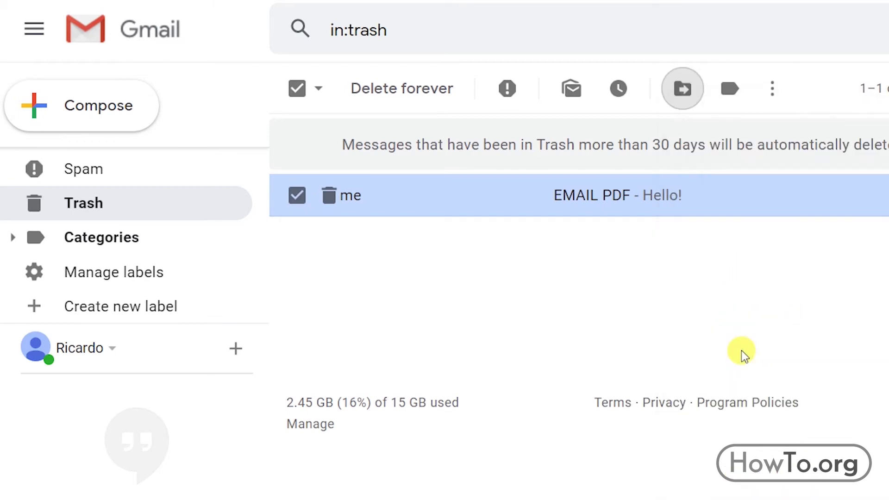
{"action": "scroll", "coordinate": [169, 238], "scroll_direction": "up", "scroll_amount": 1}
{"action": "scroll", "coordinate": [169, 238], "scroll_direction": "up", "scroll_amount": 5}
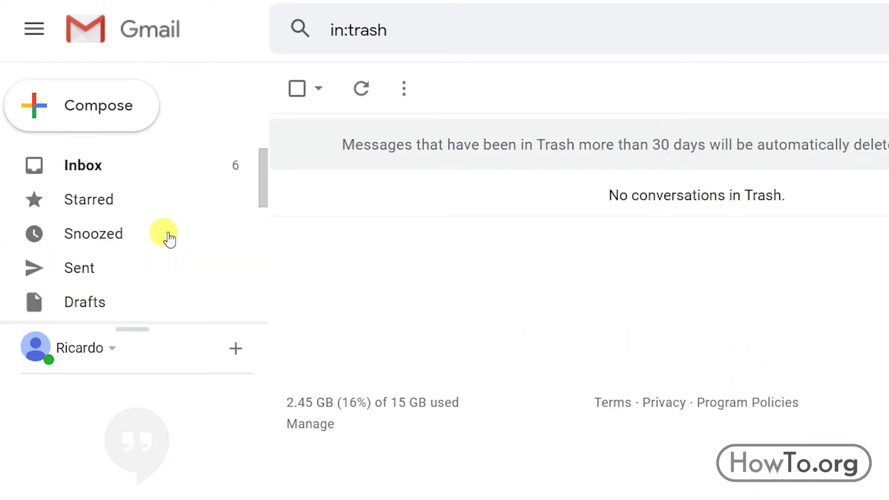
{"action": "left_click", "coordinate": [105, 176]}
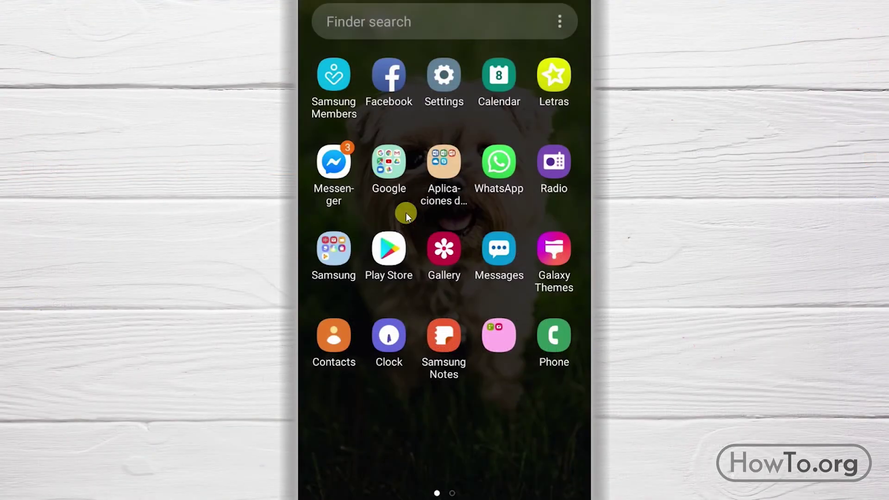
- Launch the Gmail app from the Google folder on the Android home screen
{"action": "left_click", "coordinate": [401, 170]}
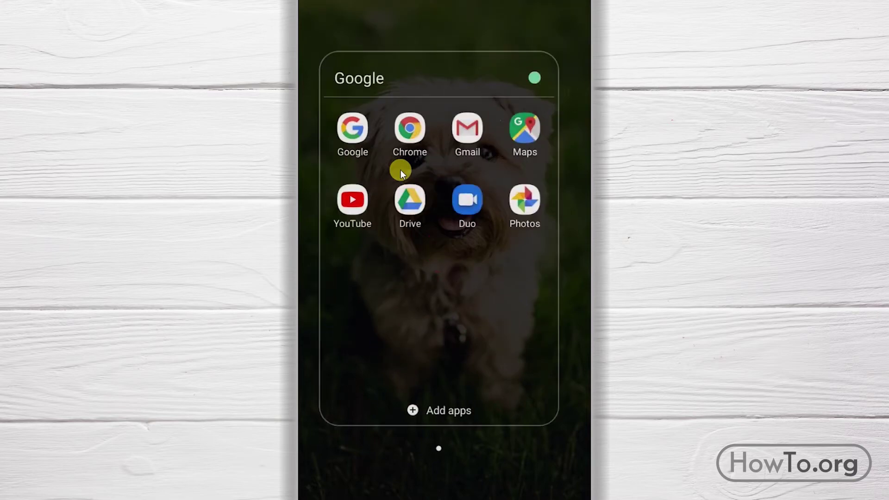
{"action": "left_click", "coordinate": [474, 127]}
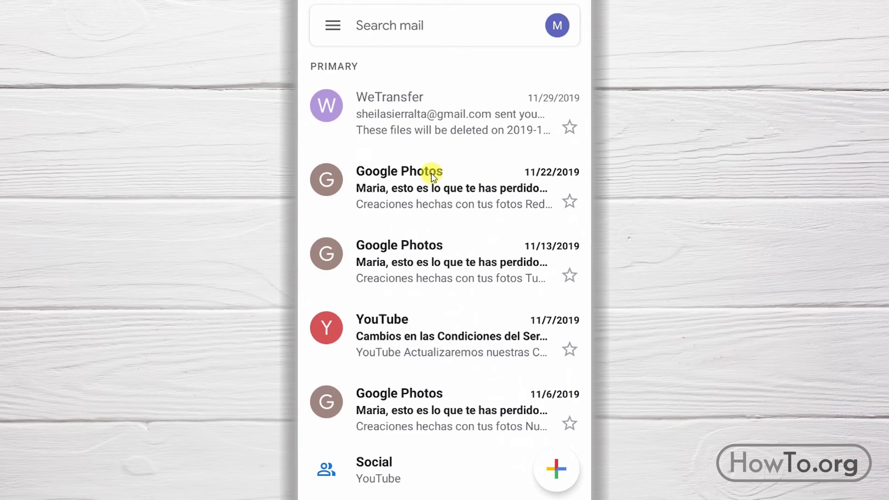
- Delete the WeTransfer email and confirm it appears in the Trash folder
{"action": "left_click", "coordinate": [409, 119]}
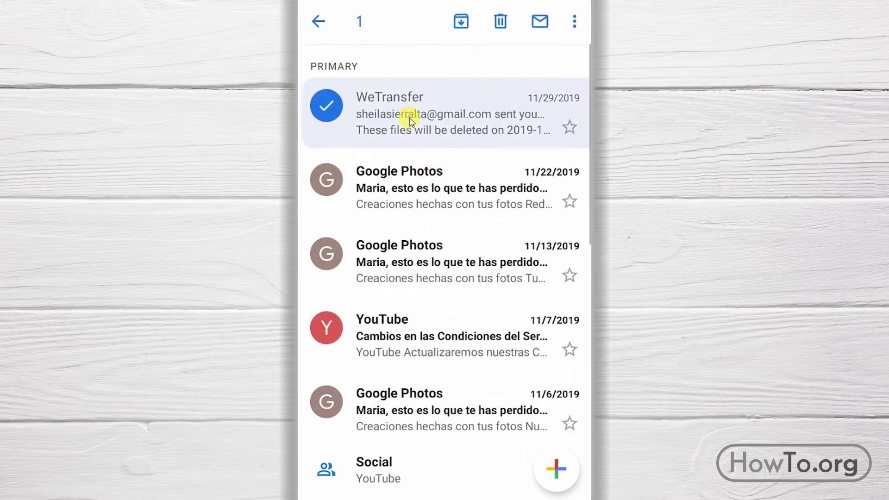
{"action": "left_click", "coordinate": [500, 22]}
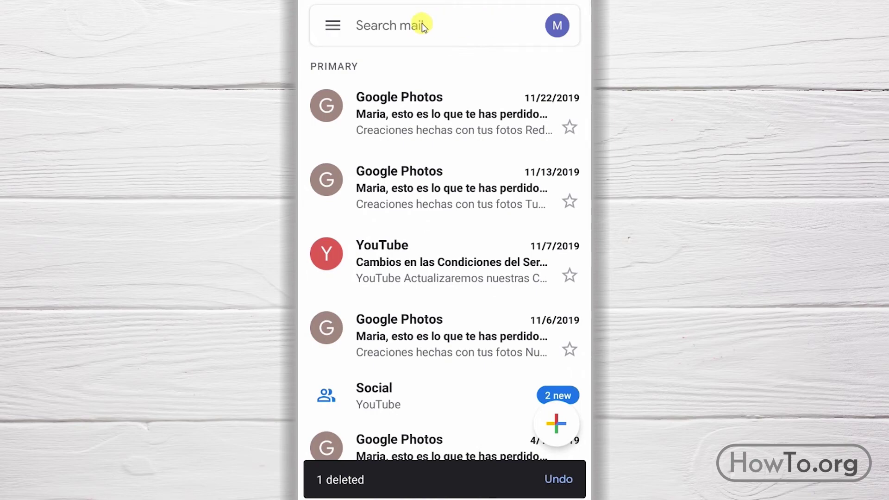
{"action": "left_click", "coordinate": [334, 27]}
{"action": "scroll", "coordinate": [403, 352], "scroll_direction": "down", "scroll_amount": 5}
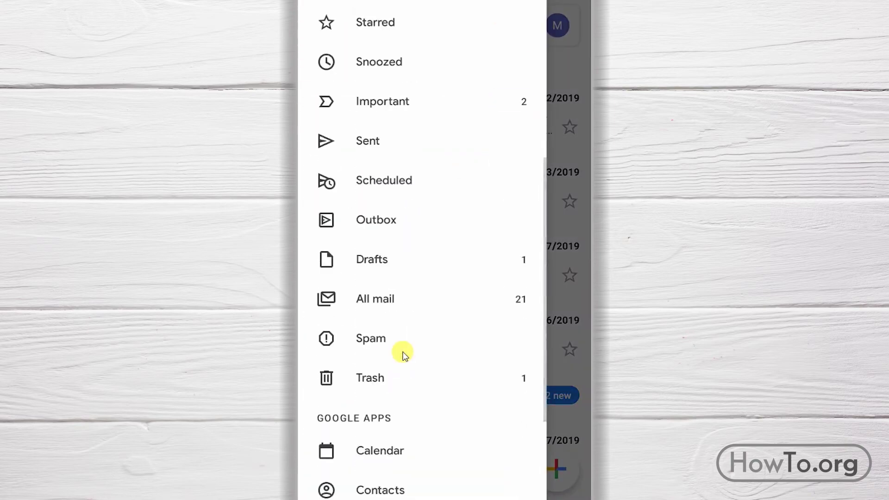
{"action": "left_click", "coordinate": [387, 383]}
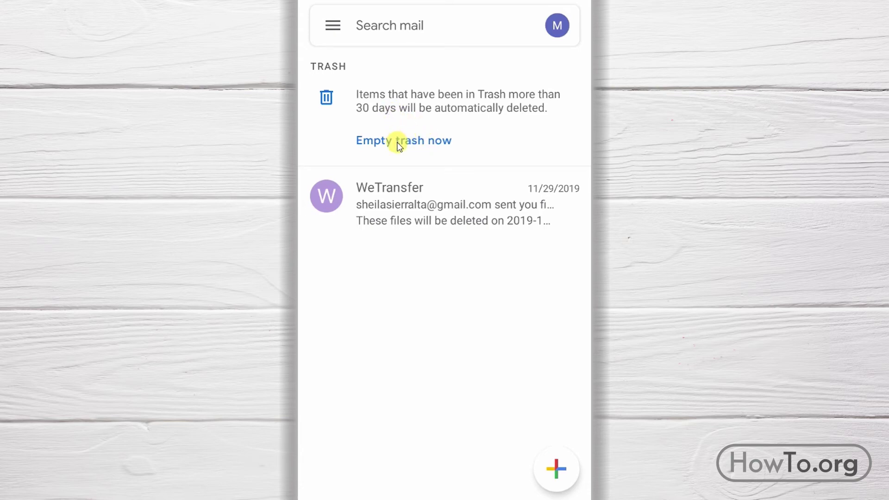
- Return to the Primary inbox through the folder menu
{"action": "left_click", "coordinate": [331, 26]}
{"action": "scroll", "coordinate": [378, 58], "scroll_direction": "up", "scroll_amount": 5}
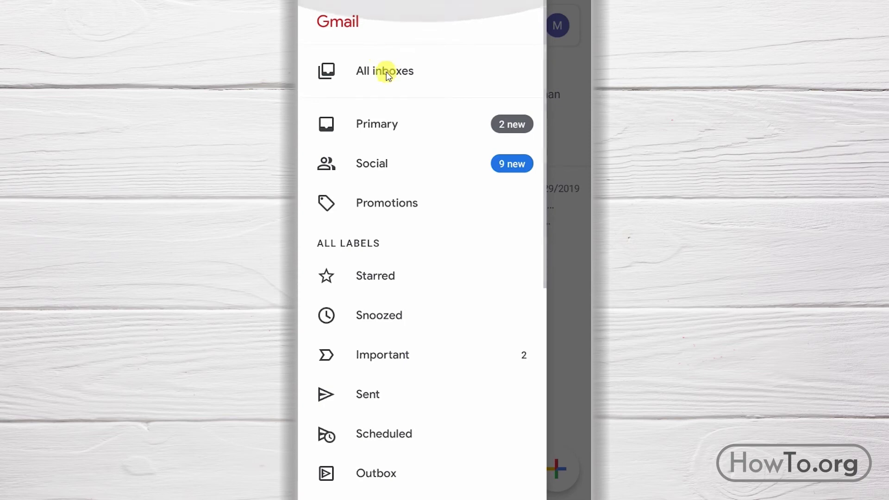
{"action": "left_click", "coordinate": [402, 124]}
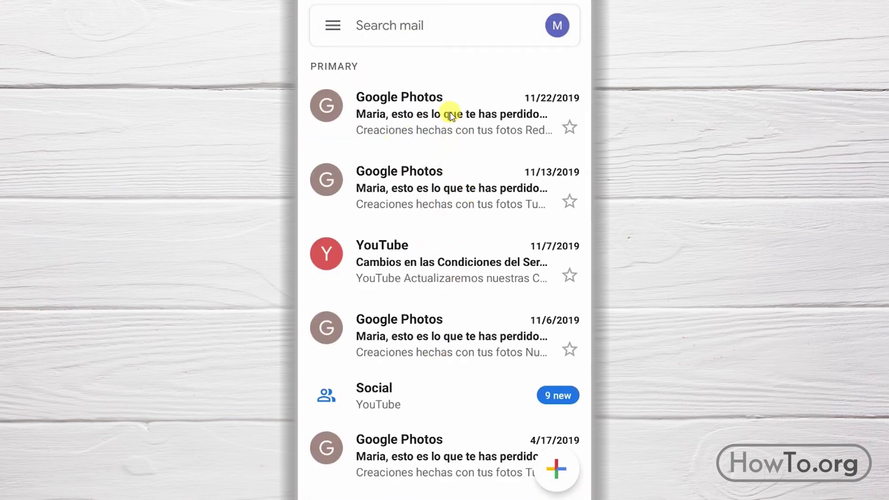
- Select the newest Google Photos email (11/22/2019) and toggle selection on several other emails
{"action": "left_click", "coordinate": [429, 116]}
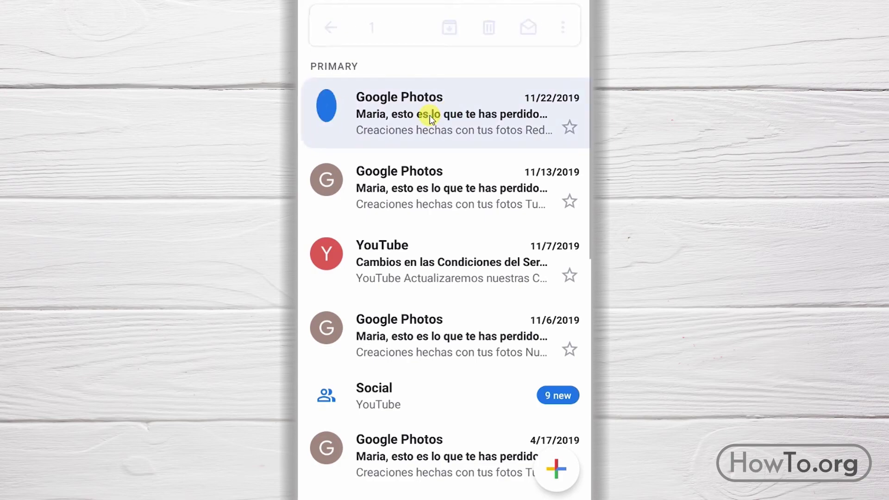
{"action": "left_click", "coordinate": [329, 179]}
{"action": "left_click", "coordinate": [327, 253]}
{"action": "left_click", "coordinate": [328, 312]}
{"action": "scroll", "coordinate": [328, 319], "scroll_direction": "down", "scroll_amount": 3}
{"action": "left_click", "coordinate": [328, 326]}
{"action": "left_click", "coordinate": [329, 389]}
{"action": "scroll", "coordinate": [332, 287], "scroll_direction": "down", "scroll_amount": 5}
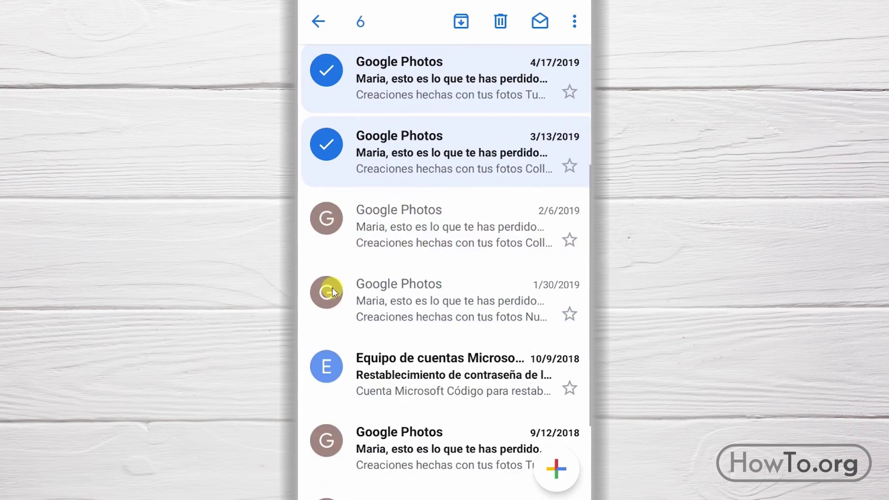
{"action": "left_click", "coordinate": [332, 288]}
{"action": "left_click", "coordinate": [326, 218]}
{"action": "left_click", "coordinate": [327, 367]}
{"action": "left_click", "coordinate": [326, 441]}
{"action": "scroll", "coordinate": [332, 421], "scroll_direction": "down", "scroll_amount": 4}
{"action": "left_click", "coordinate": [334, 334]}
{"action": "left_click", "coordinate": [326, 398]}
{"action": "scroll", "coordinate": [332, 418], "scroll_direction": "up", "scroll_amount": 8}
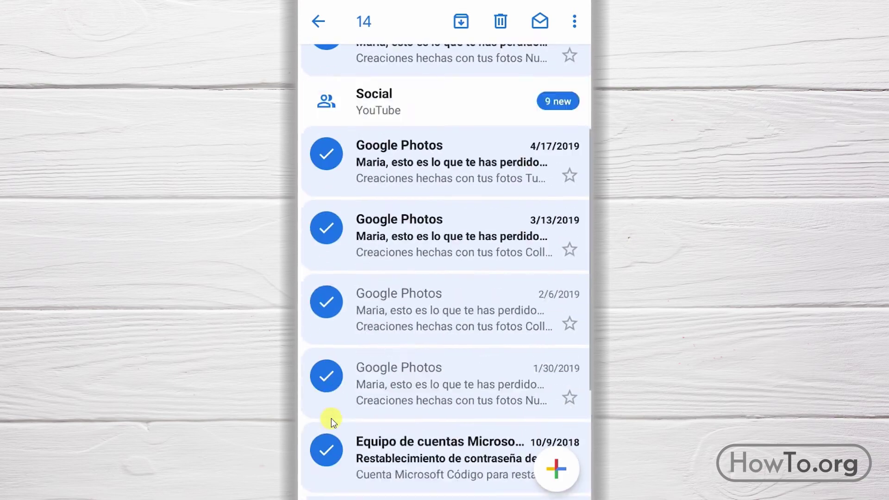
{"action": "scroll", "coordinate": [331, 418], "scroll_direction": "up", "scroll_amount": 5}
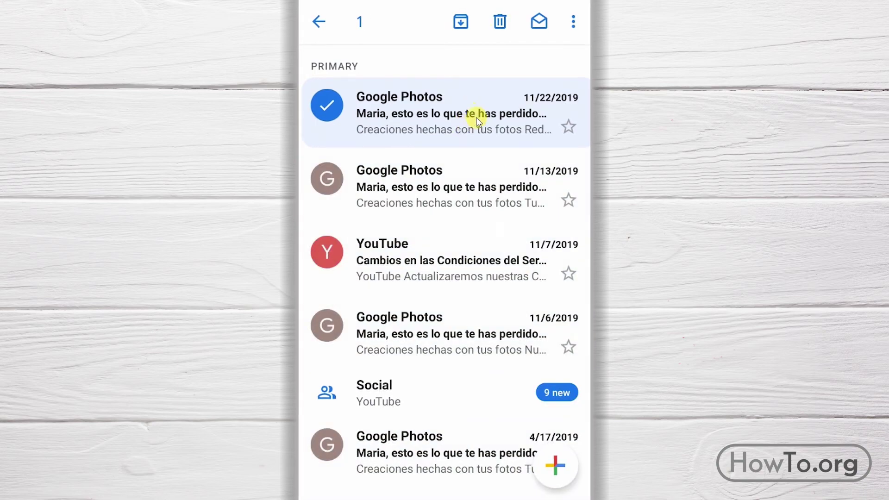
- Delete the selected Google Photos email and open the Trash folder
{"action": "left_click", "coordinate": [501, 19]}
{"action": "left_click", "coordinate": [332, 24]}
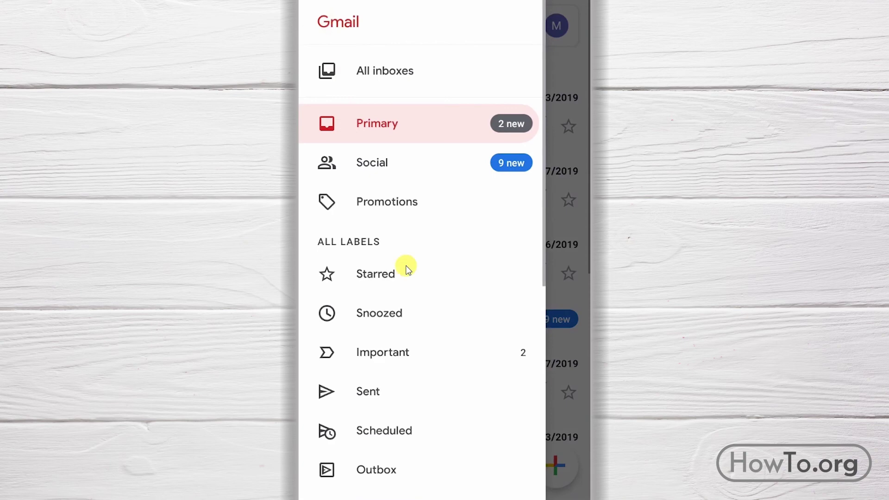
{"action": "scroll", "coordinate": [407, 268], "scroll_direction": "down", "scroll_amount": 5}
{"action": "left_click", "coordinate": [384, 373]}
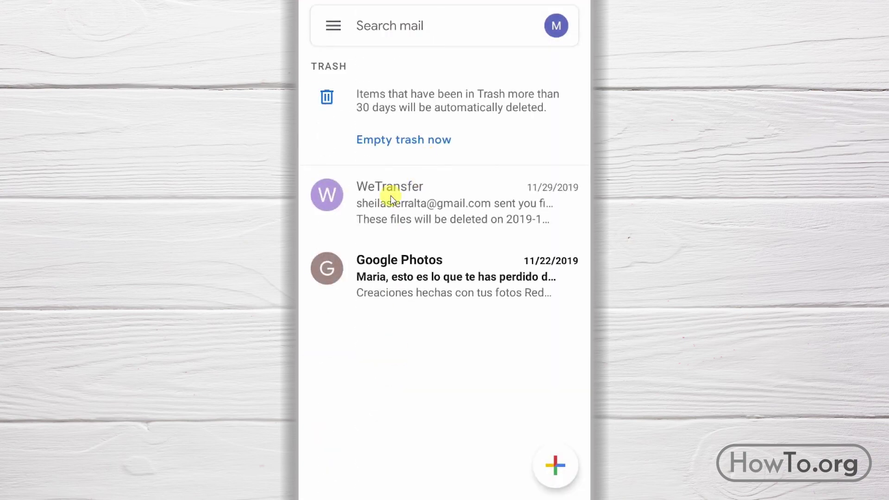
- Move the Google Photos email from Trash back to Primary
{"action": "left_click", "coordinate": [365, 272]}
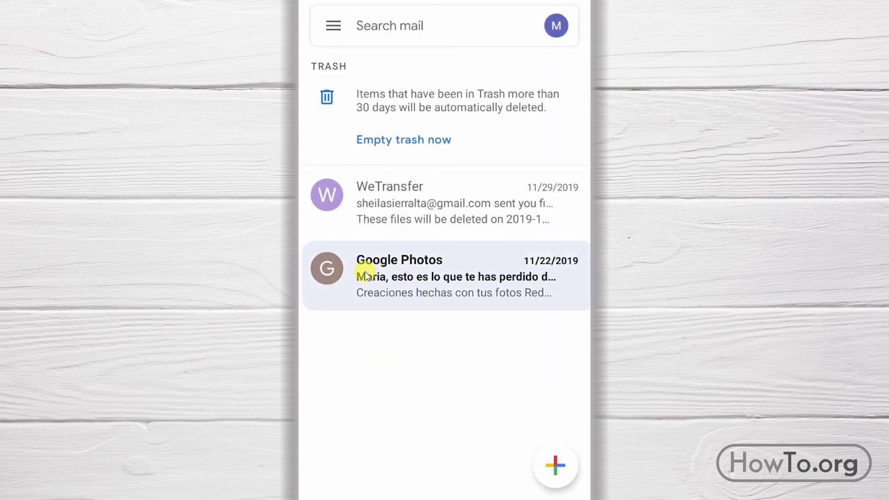
{"action": "left_click", "coordinate": [572, 22]}
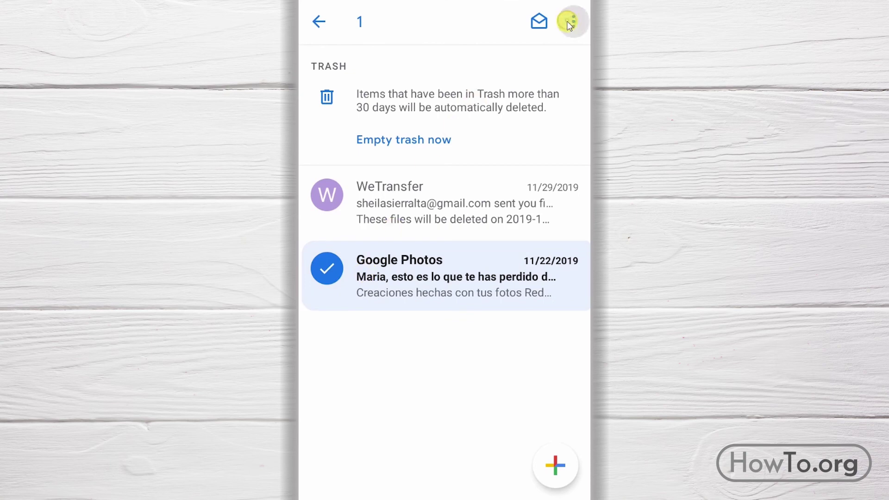
{"action": "left_click", "coordinate": [496, 34]}
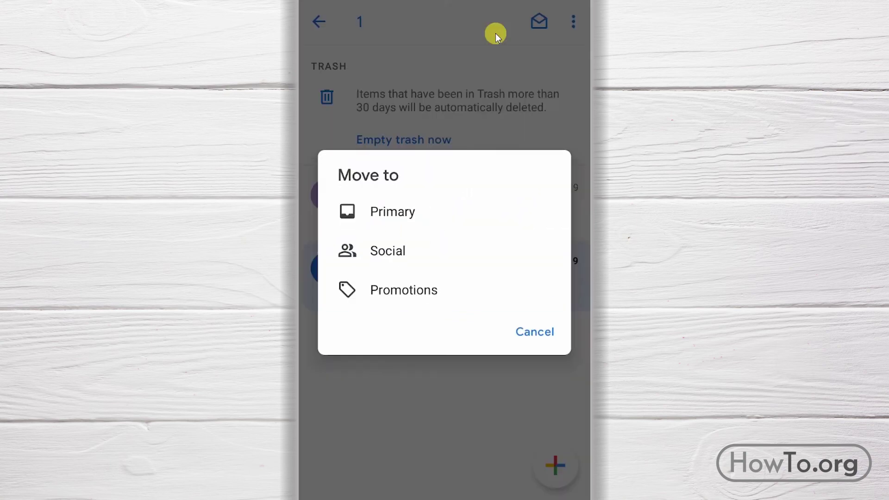
{"action": "left_click", "coordinate": [395, 212]}
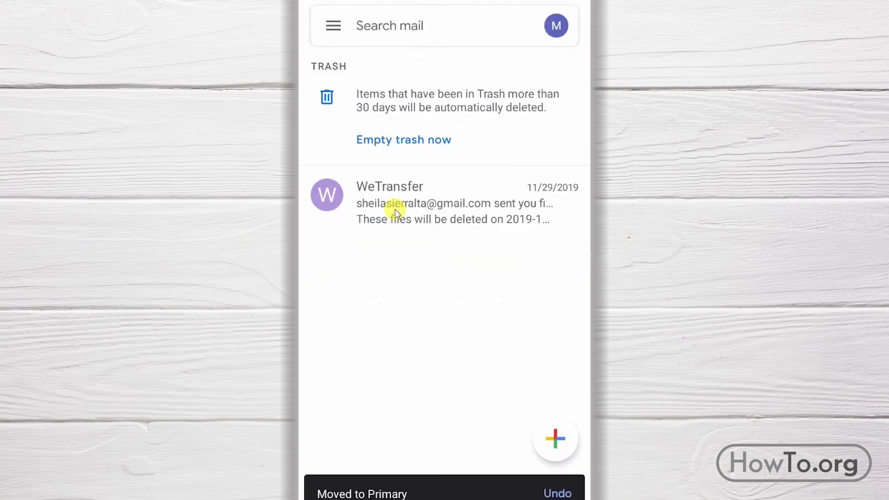
- Return to the Primary inbox, now topped by the restored Google Photos email
{"action": "left_click", "coordinate": [327, 23]}
{"action": "scroll", "coordinate": [360, 103], "scroll_direction": "up", "scroll_amount": 4}
{"action": "scroll", "coordinate": [371, 111], "scroll_direction": "up", "scroll_amount": 2}
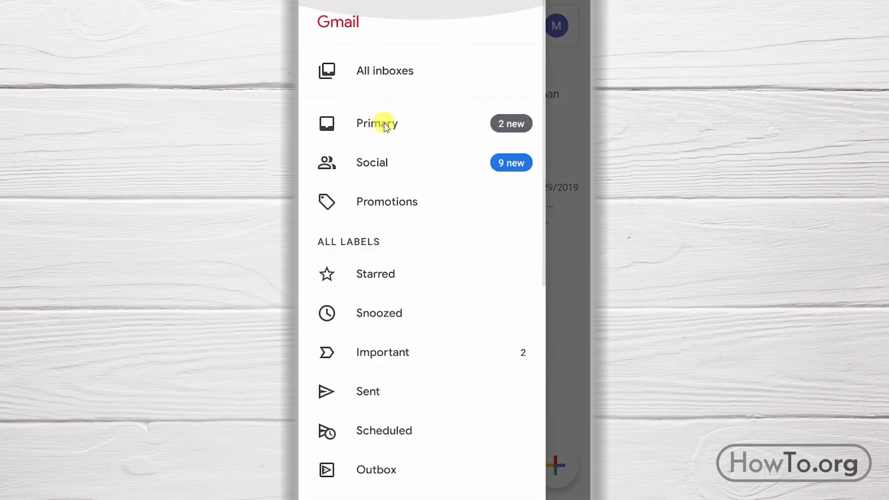
{"action": "left_click", "coordinate": [384, 123]}
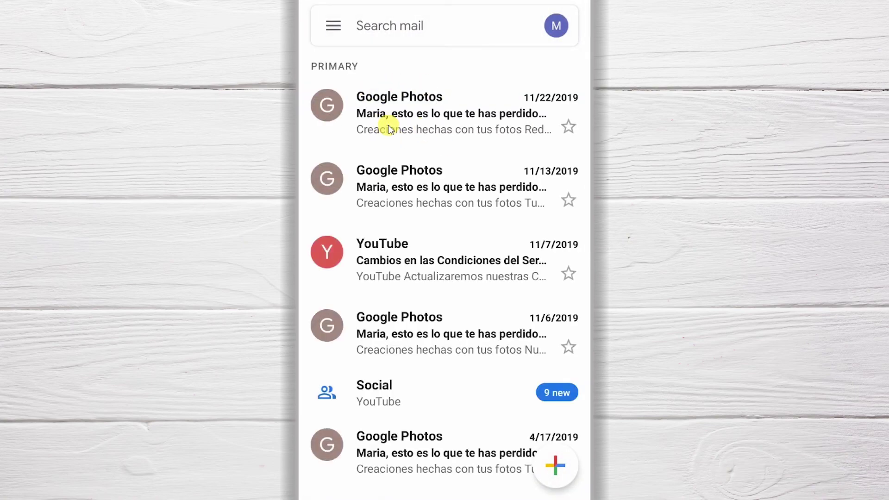